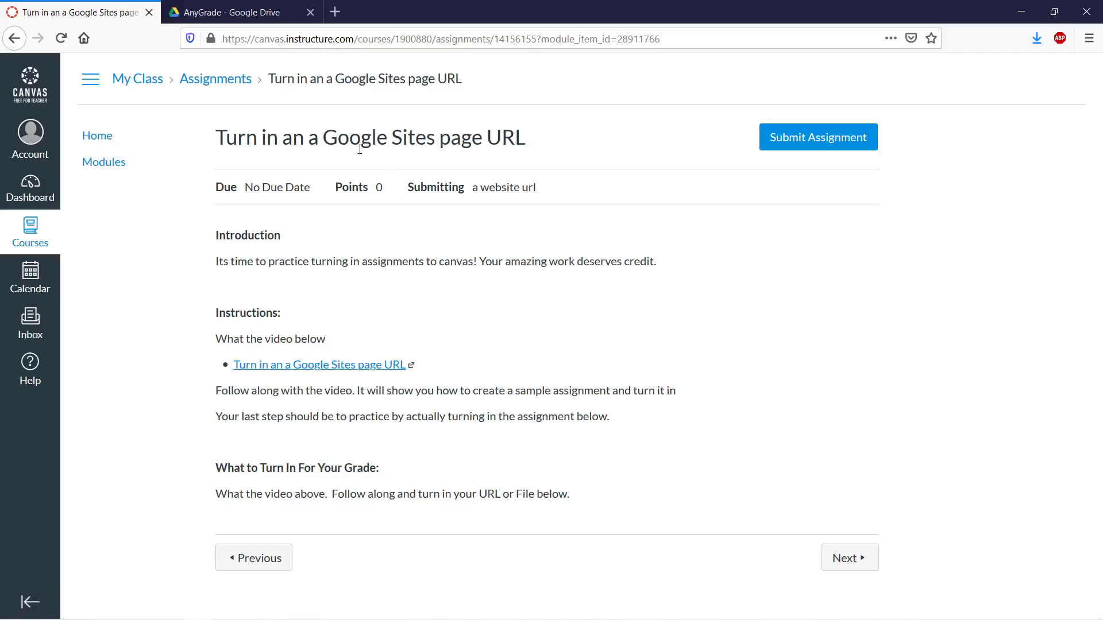
Highlight 'Google Sites' in the Canvas assignment title and switch to the AnyGrade Drive folder.
left_click_drag(325, 135, 437, 135)
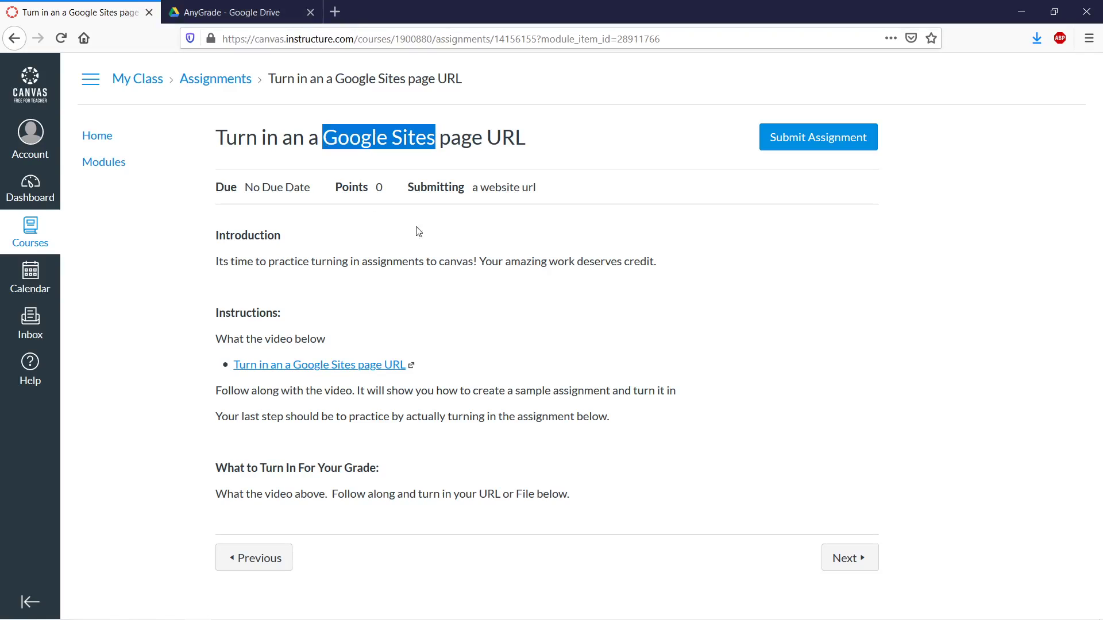
left_click(280, 11)
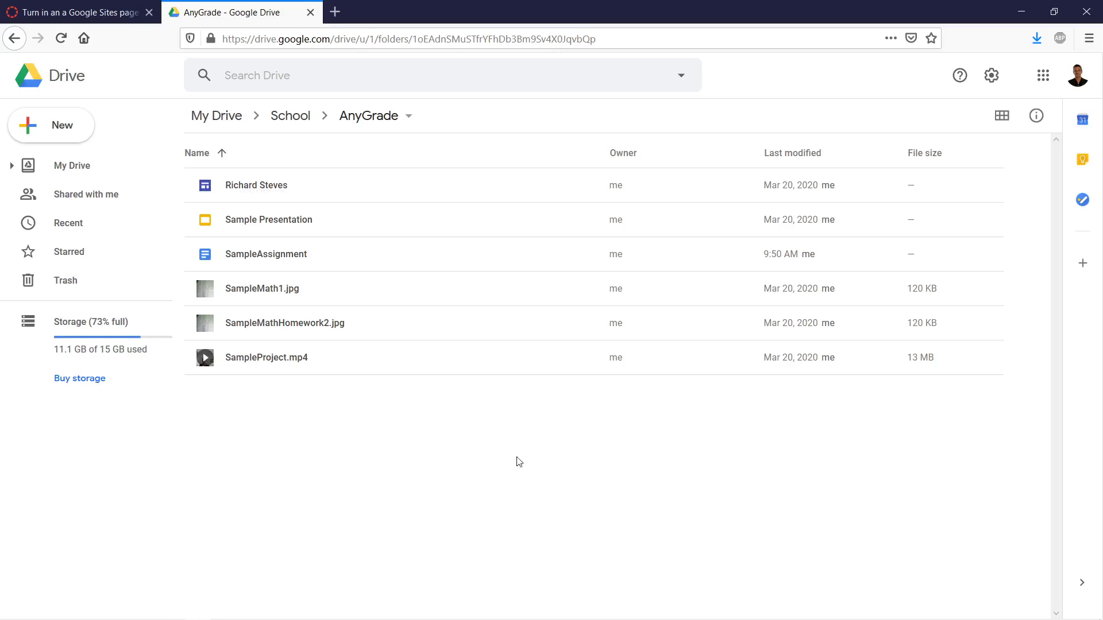
Show the Google apps list and toggle the file sort by Name back to alphabetical.
left_click(1047, 78)
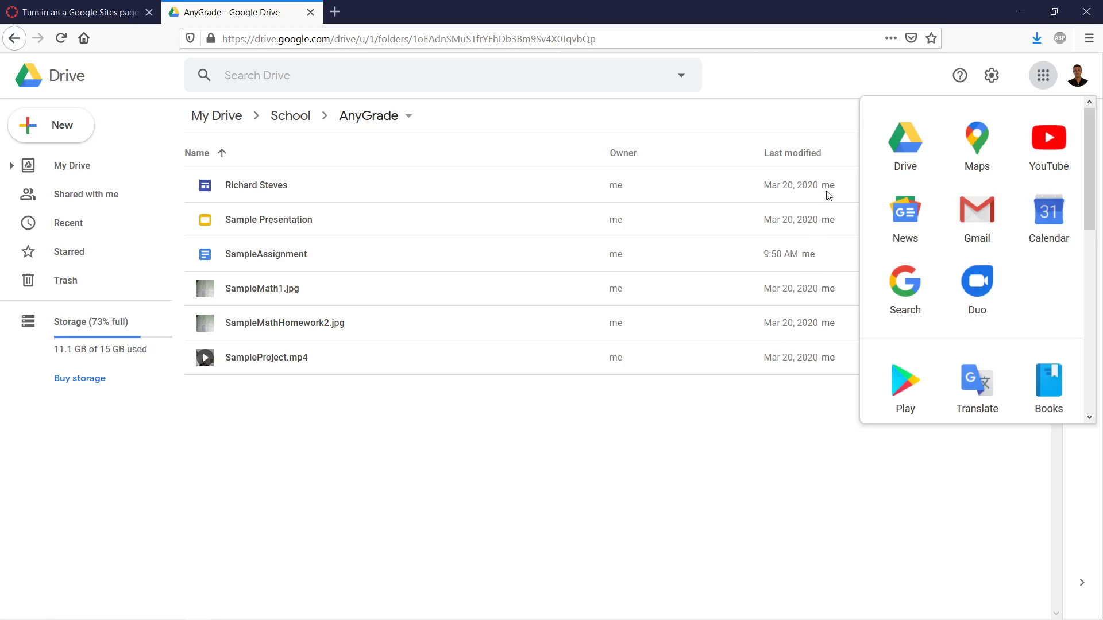
left_click(356, 154)
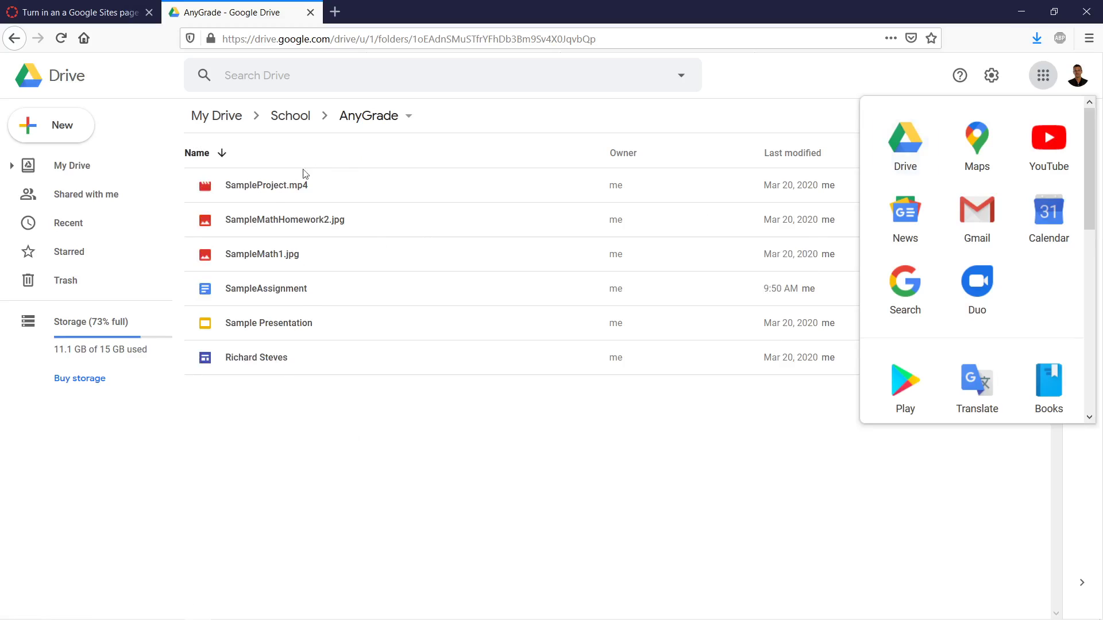
left_click(333, 164)
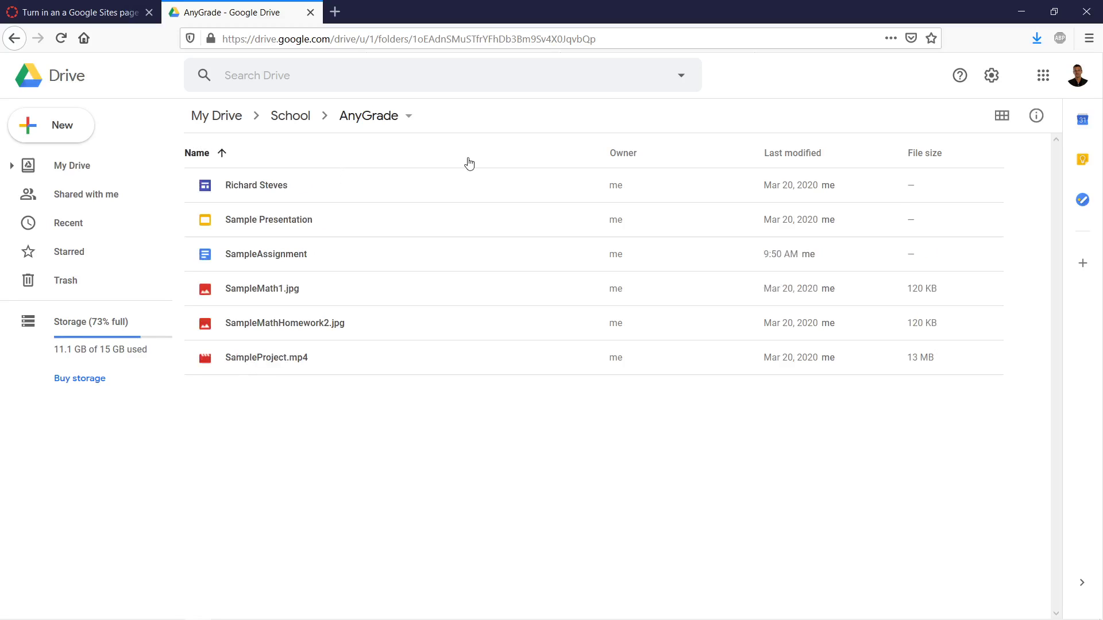
Display the AnyGrade files as thumbnail tiles and open the Richard Steves site.
left_click(1007, 119)
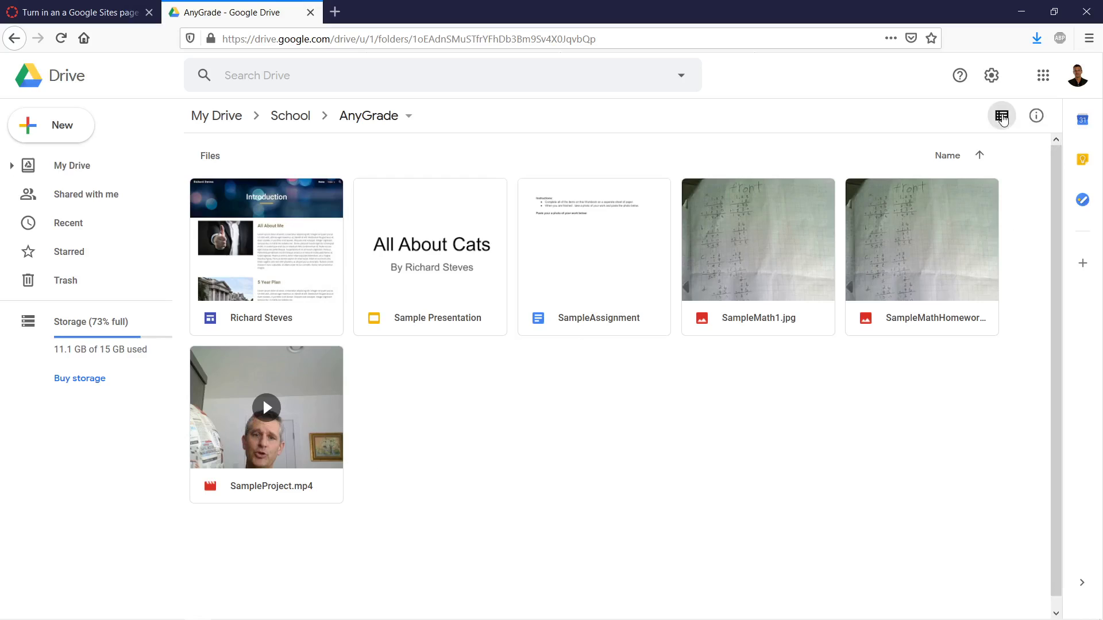
left_click(1002, 117)
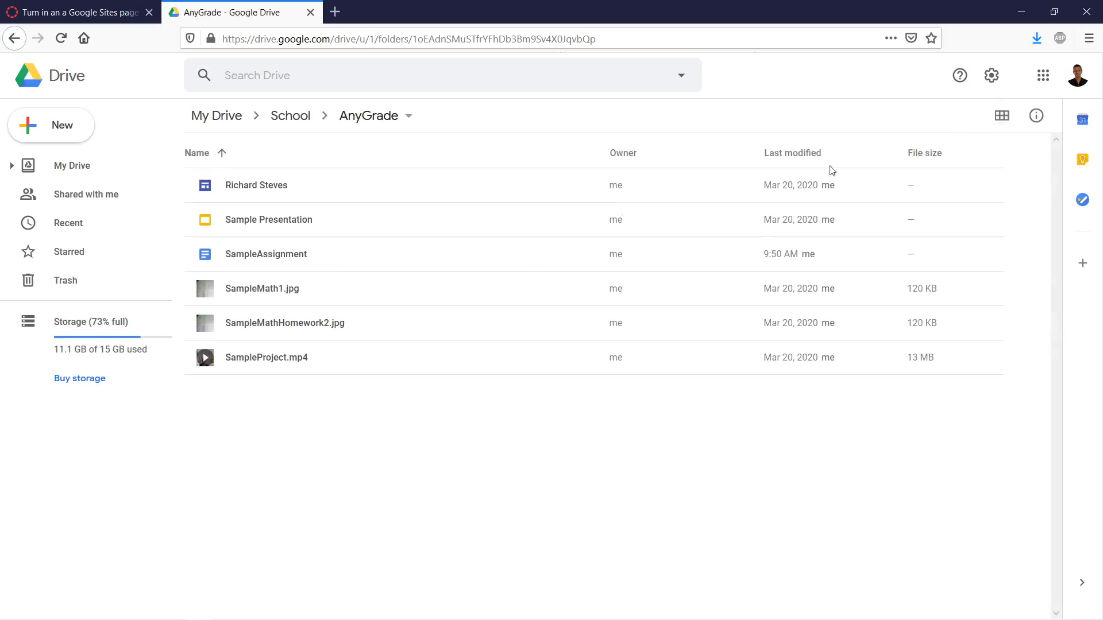
left_click(999, 121)
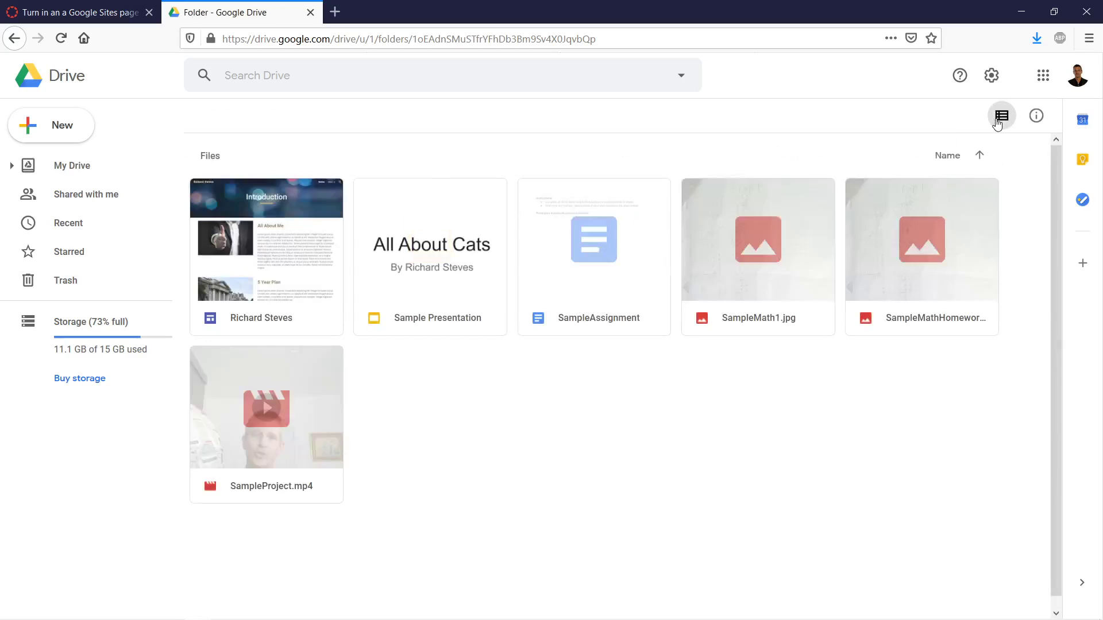
left_click(271, 321)
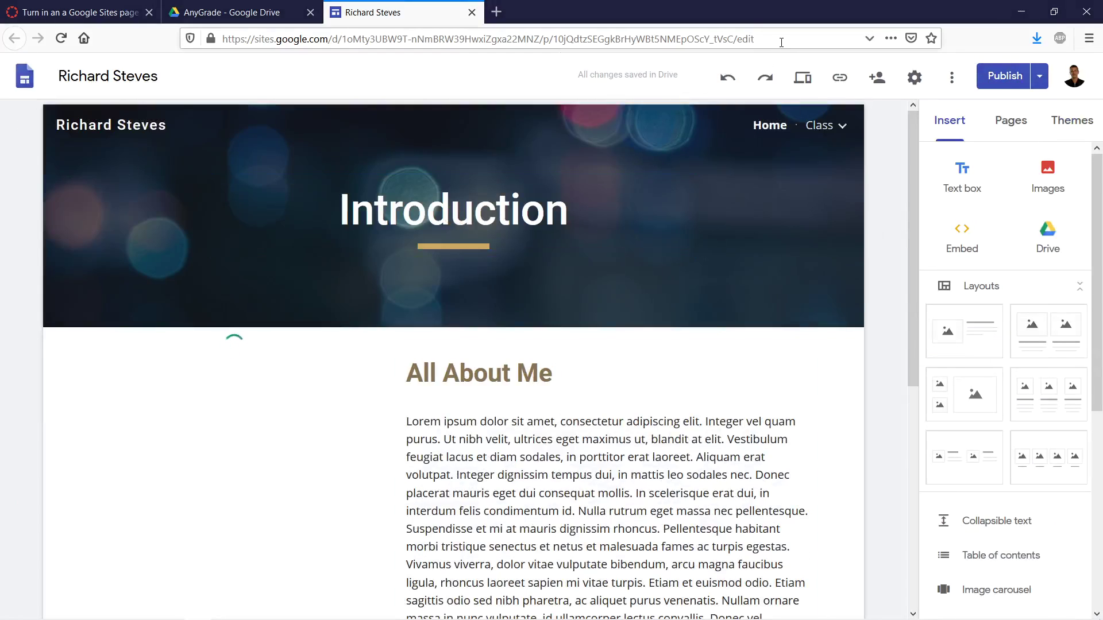
Copy the Richard Steves site's full address from the address bar and expand the Class pages list.
left_click_drag(781, 42, 179, 56)
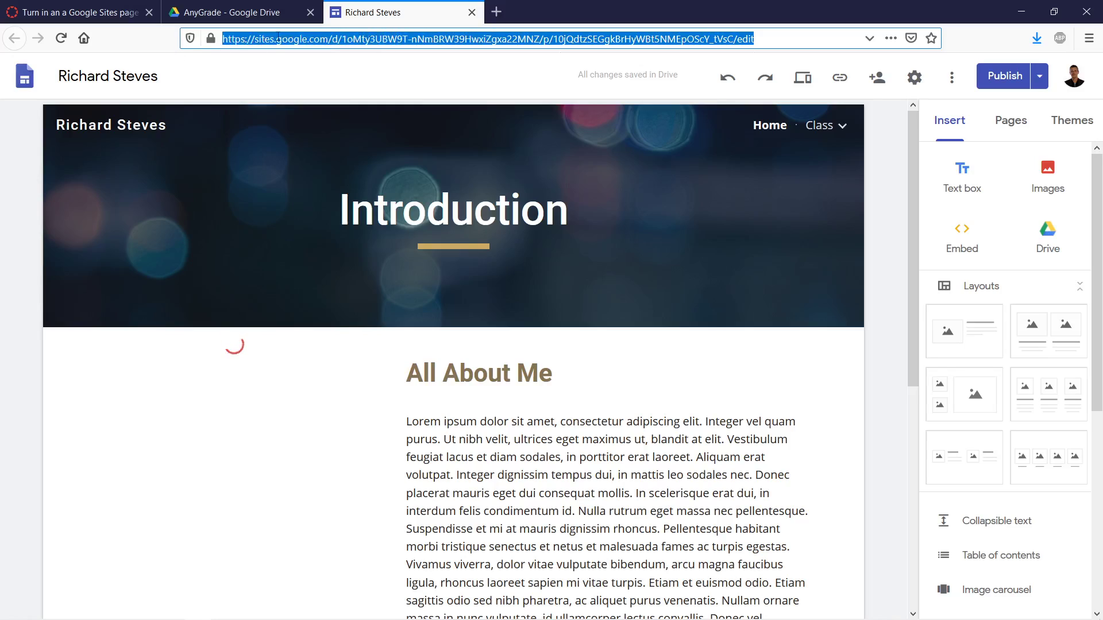
right_click(622, 39)
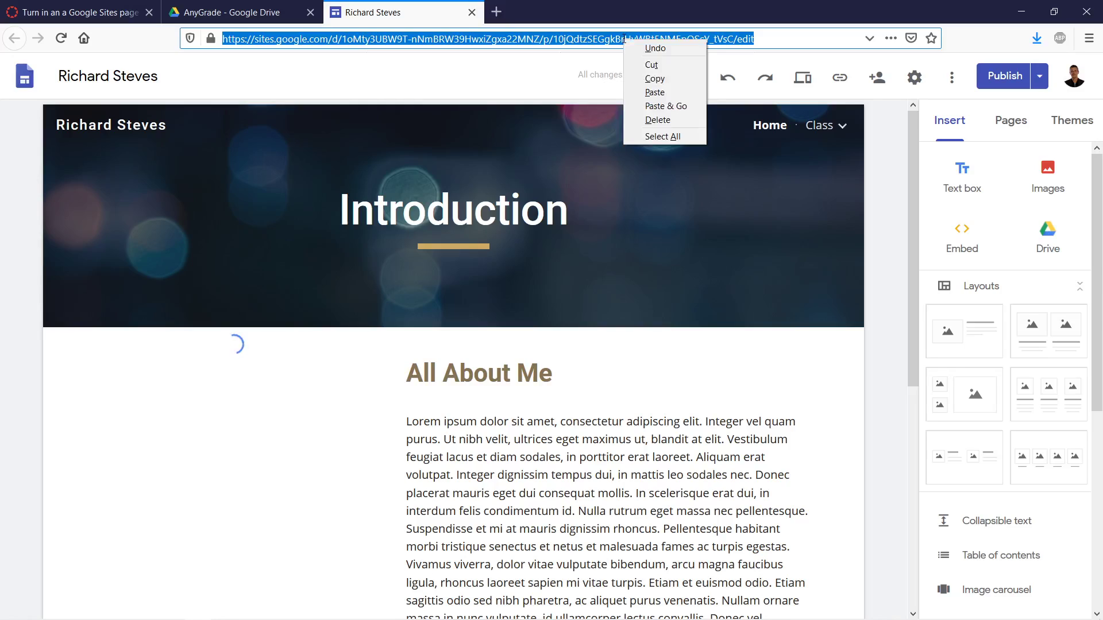
left_click(650, 80)
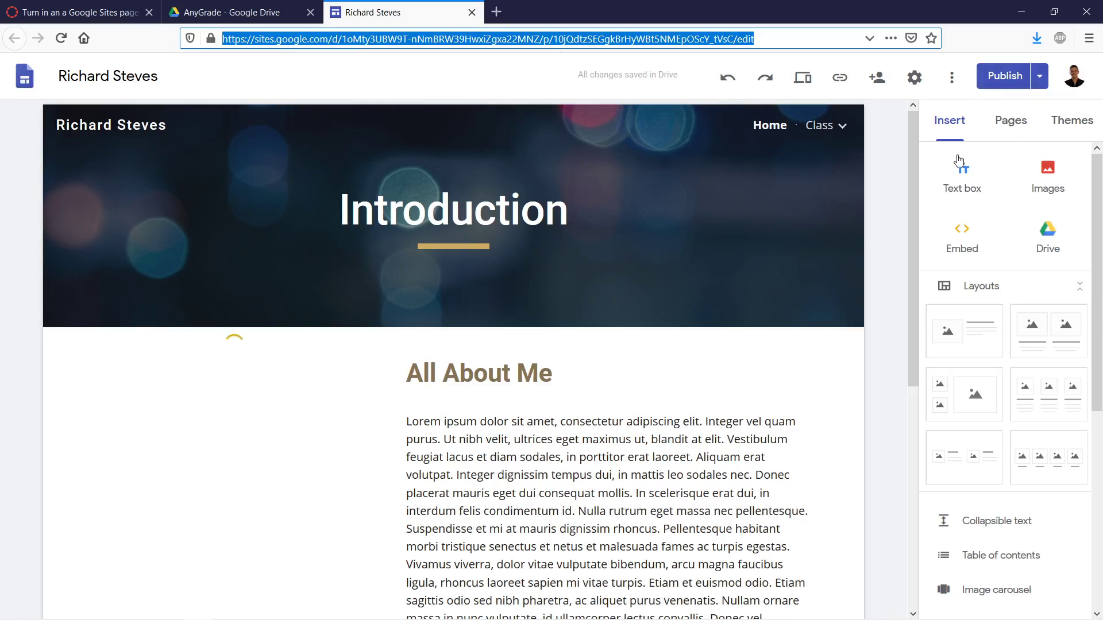
mouse_move(825, 125)
left_click(837, 128)
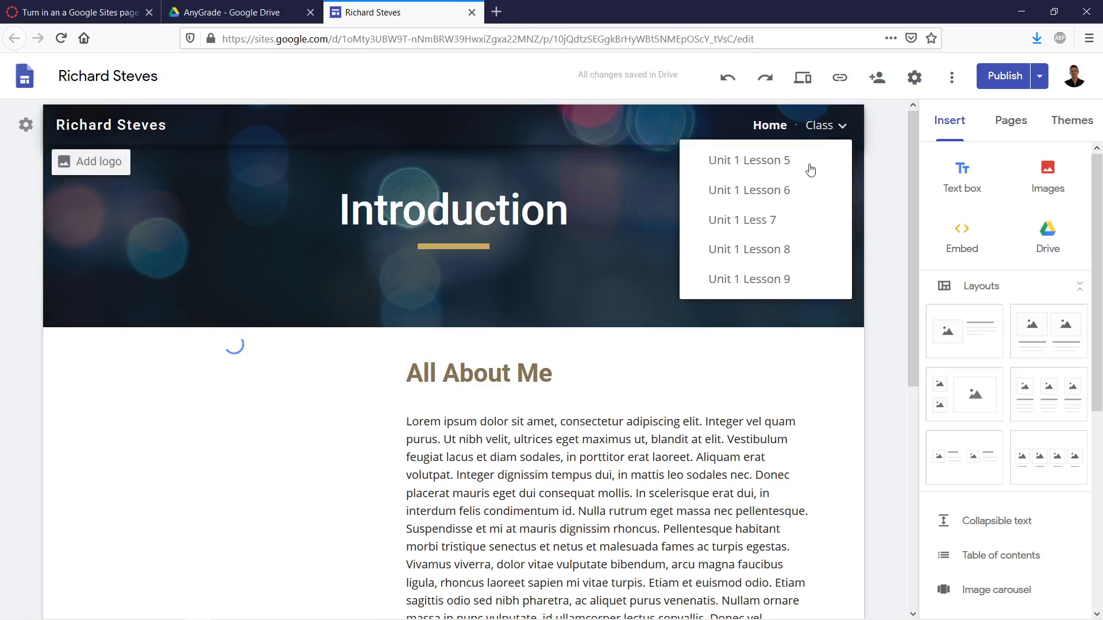
Go to the Unit 1 Lesson 6 page and confirm via the publish review that nothing is unpublished.
left_click(783, 187)
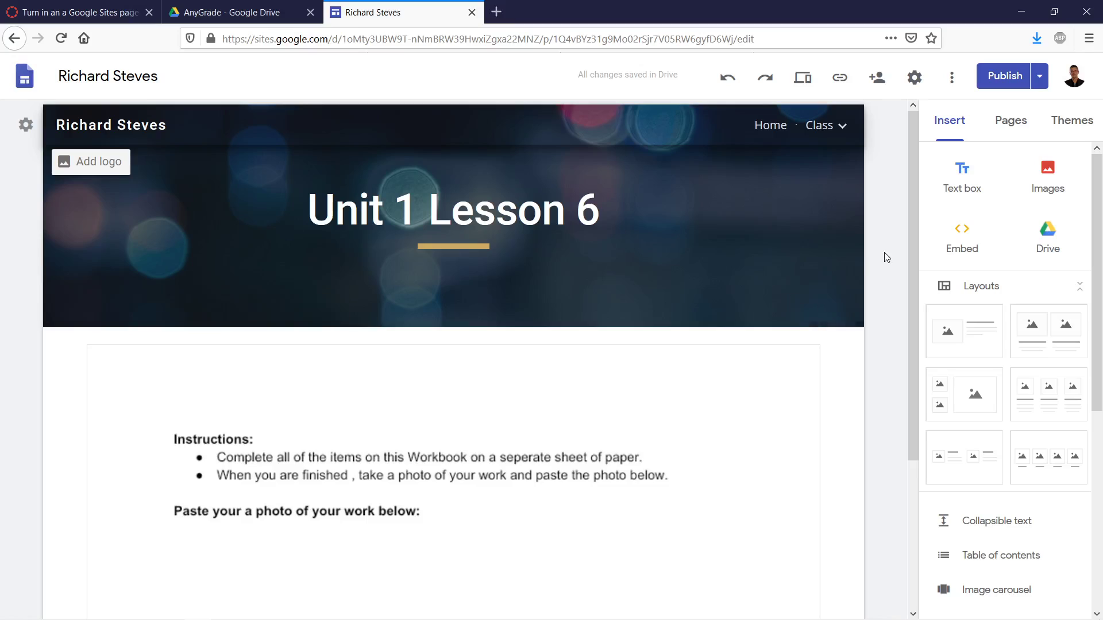
left_click(842, 127)
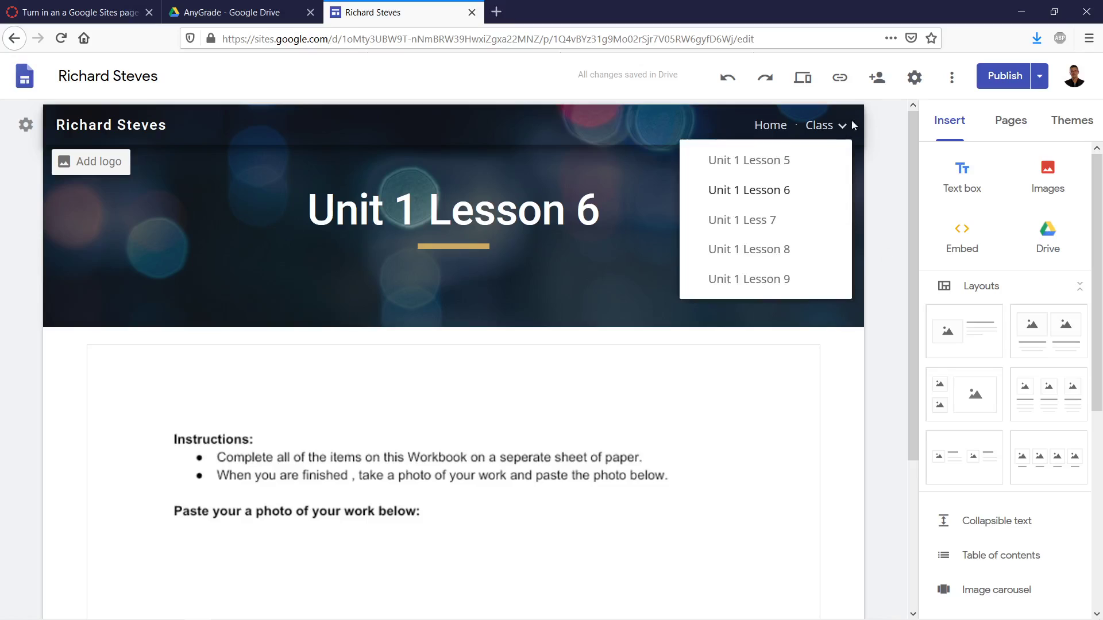
left_click(1039, 84)
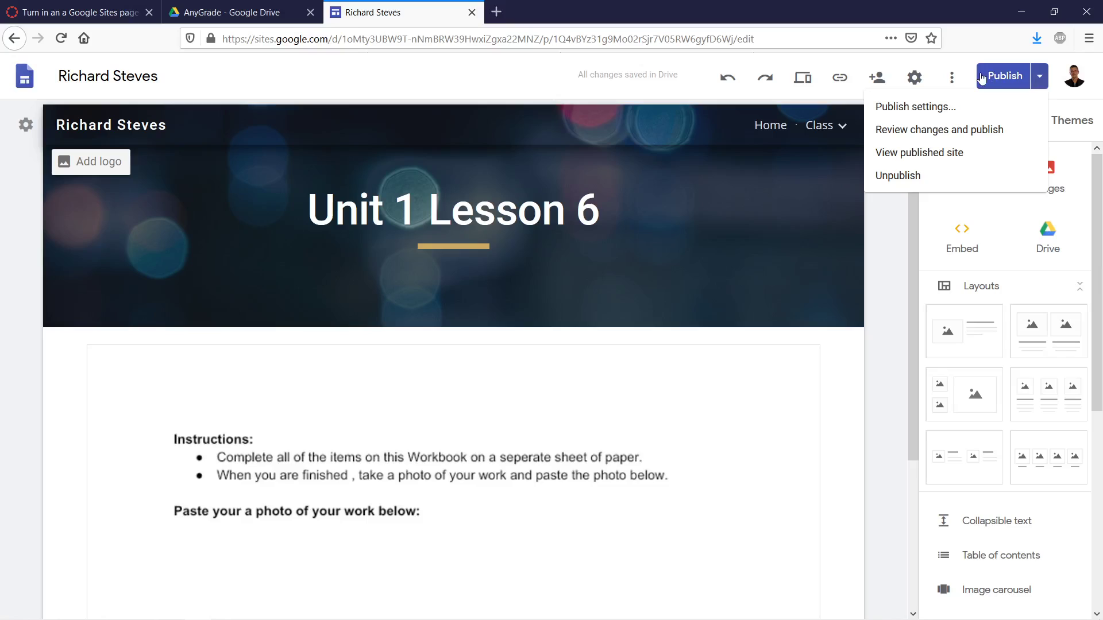
left_click(1001, 75)
left_click(1002, 76)
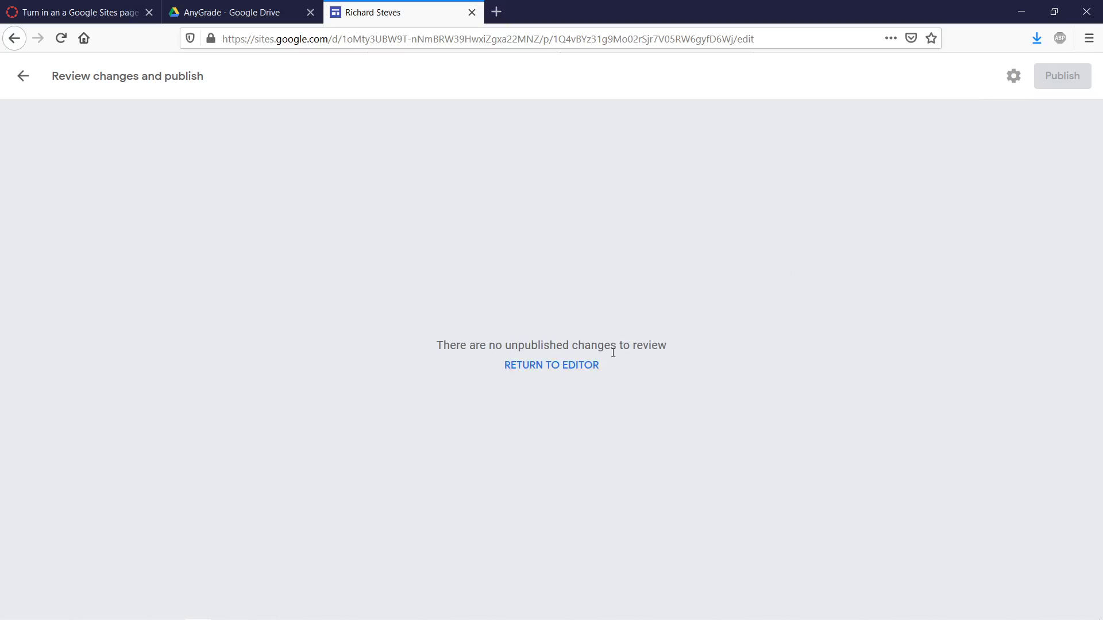
left_click(579, 366)
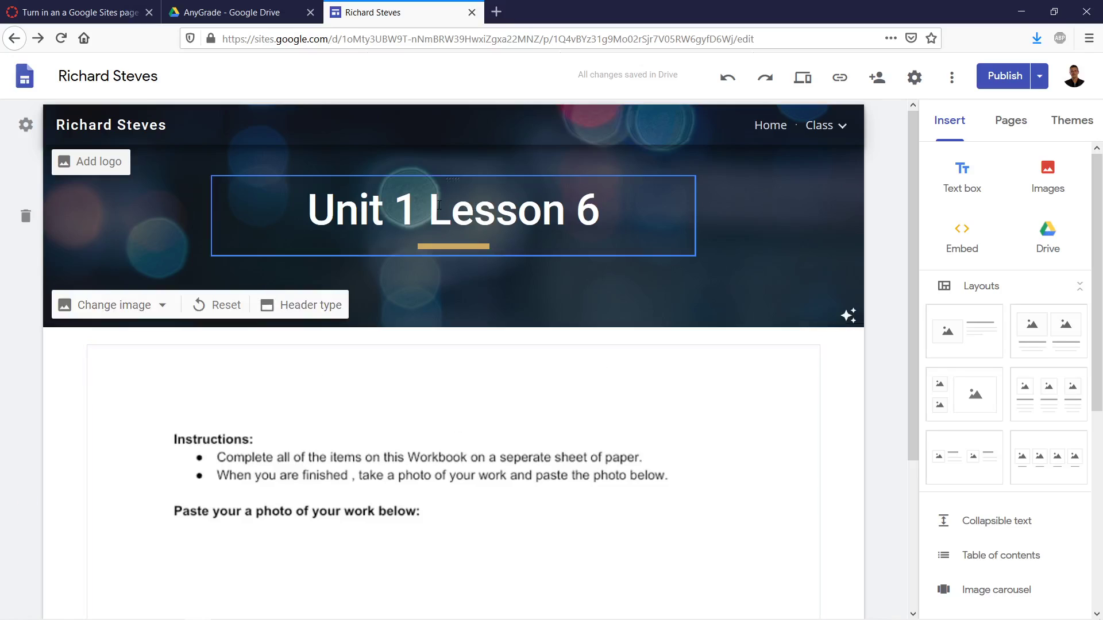
Retitle the site 'Richard Steves Portfolio' and publish the change.
left_click(177, 123)
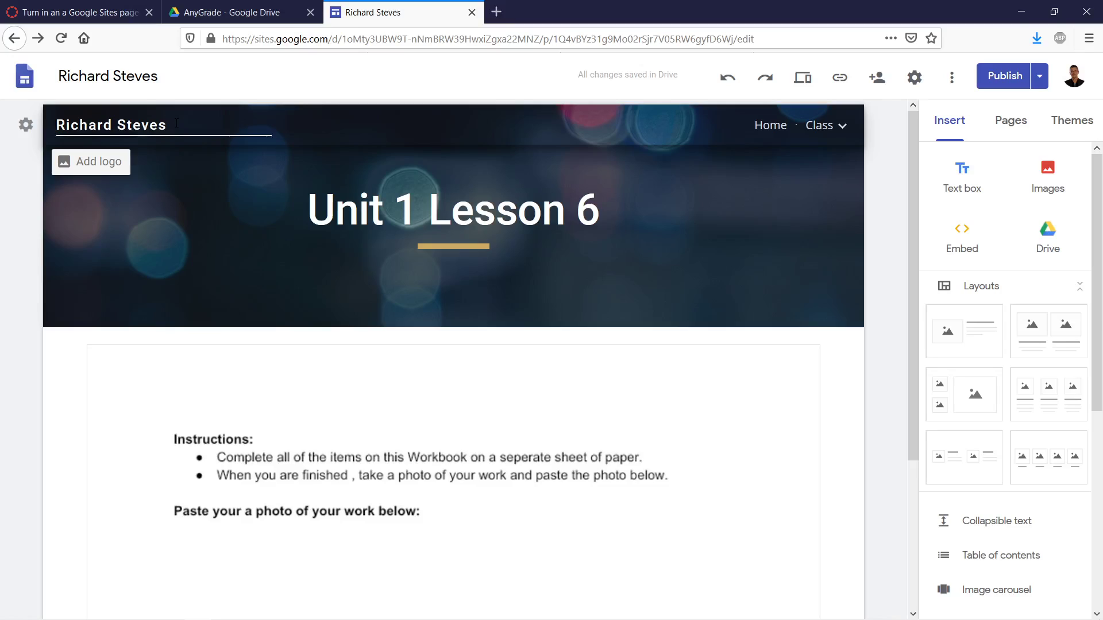
type("Portfolio")
left_click(841, 388)
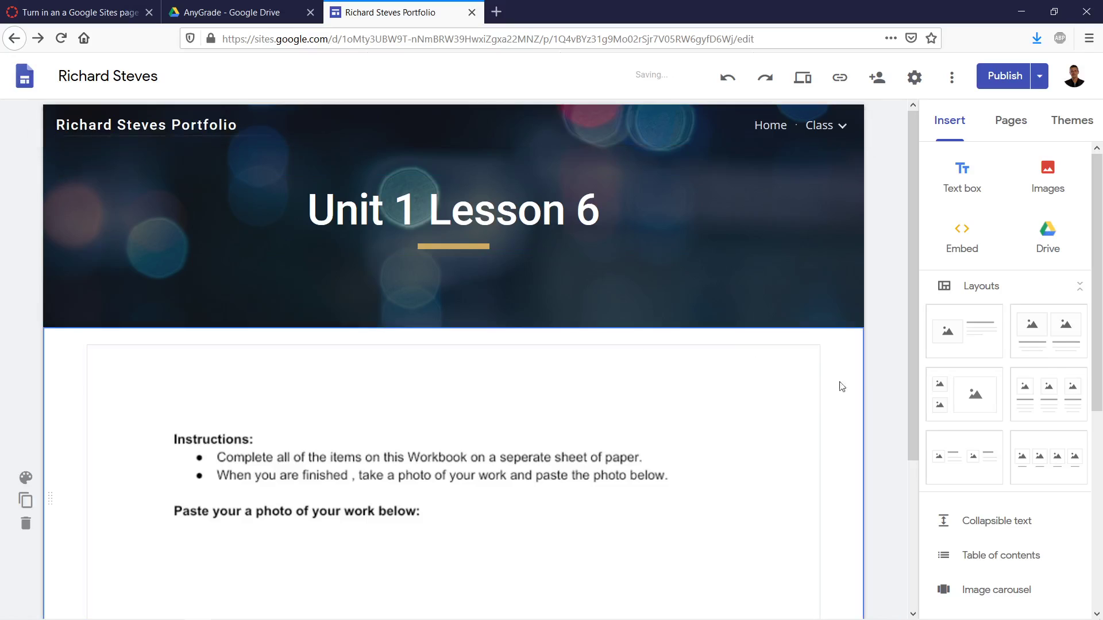
left_click(1001, 86)
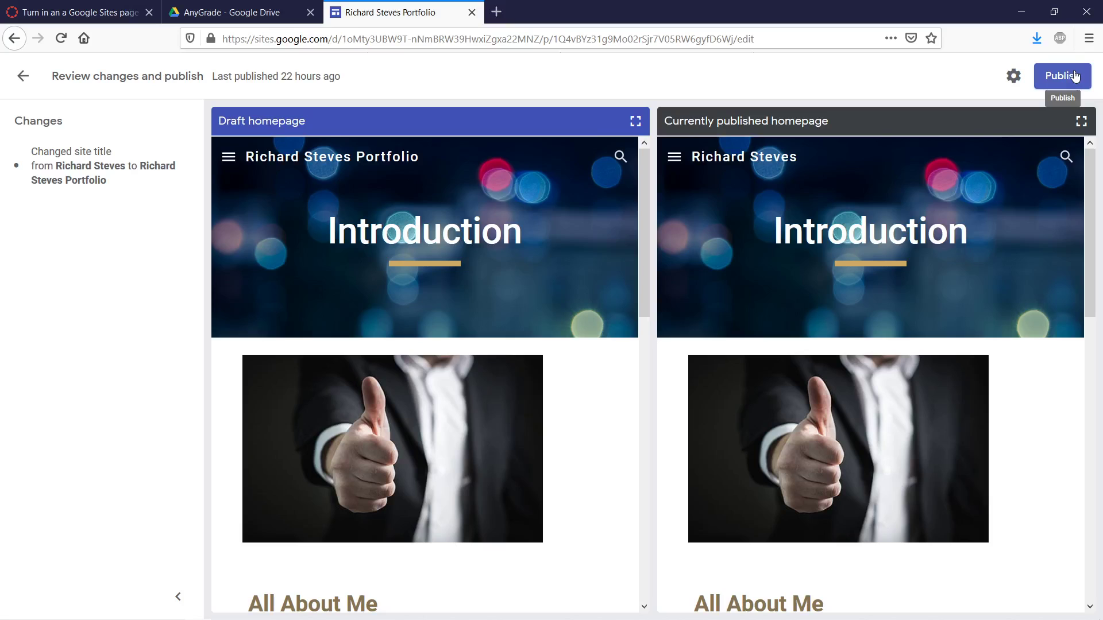
left_click(1075, 76)
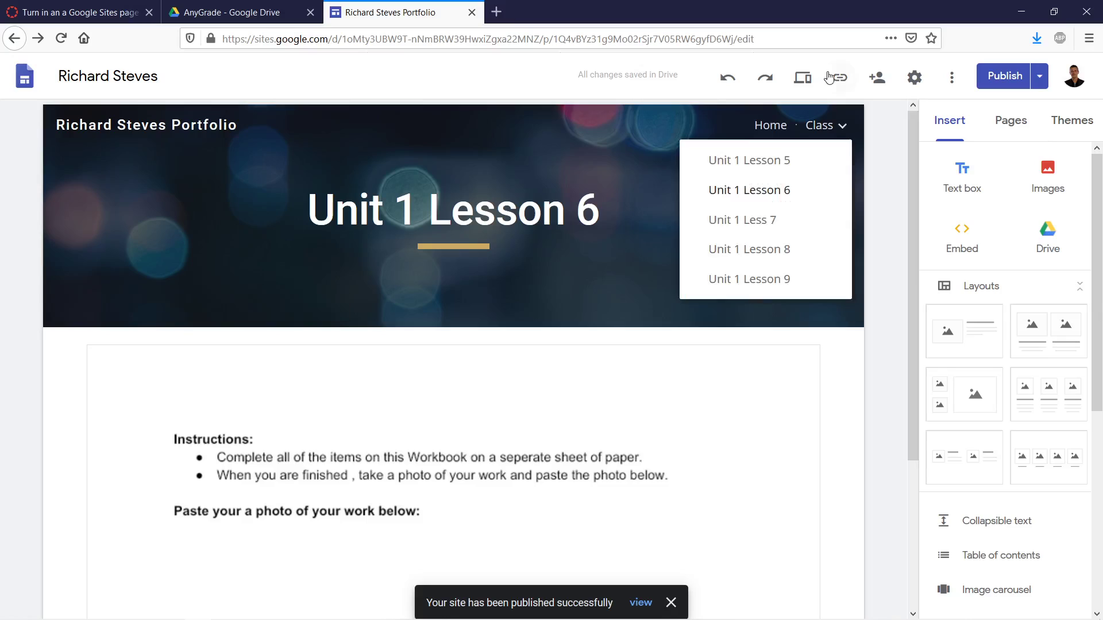
left_click_drag(757, 38, 172, 37)
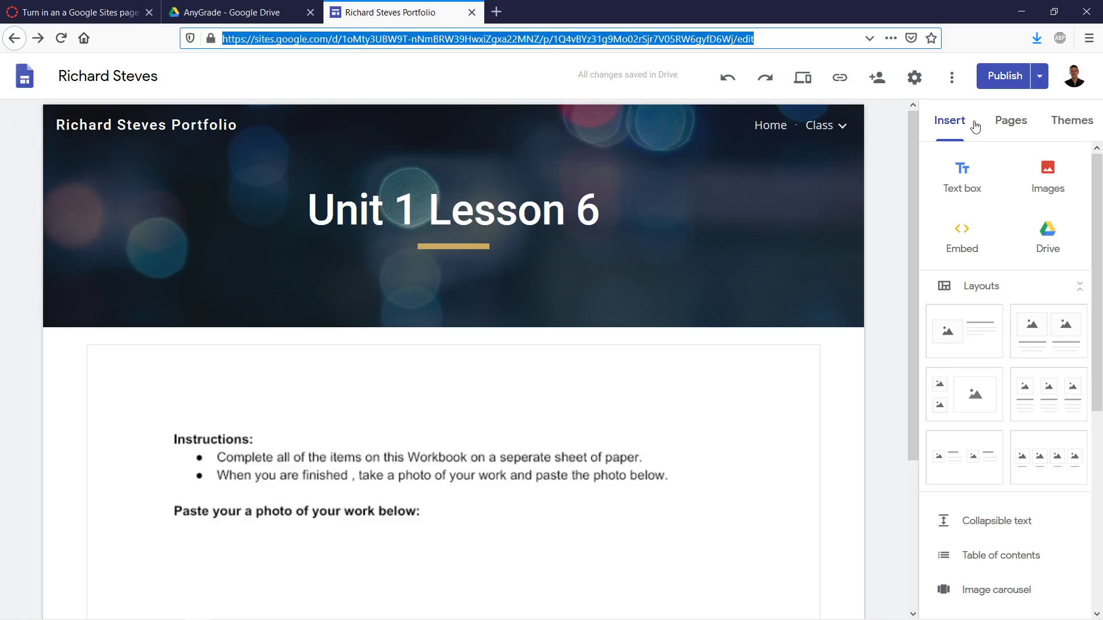
View the published Richard Steves Portfolio and go to its Home (Introduction) page.
left_click(1041, 79)
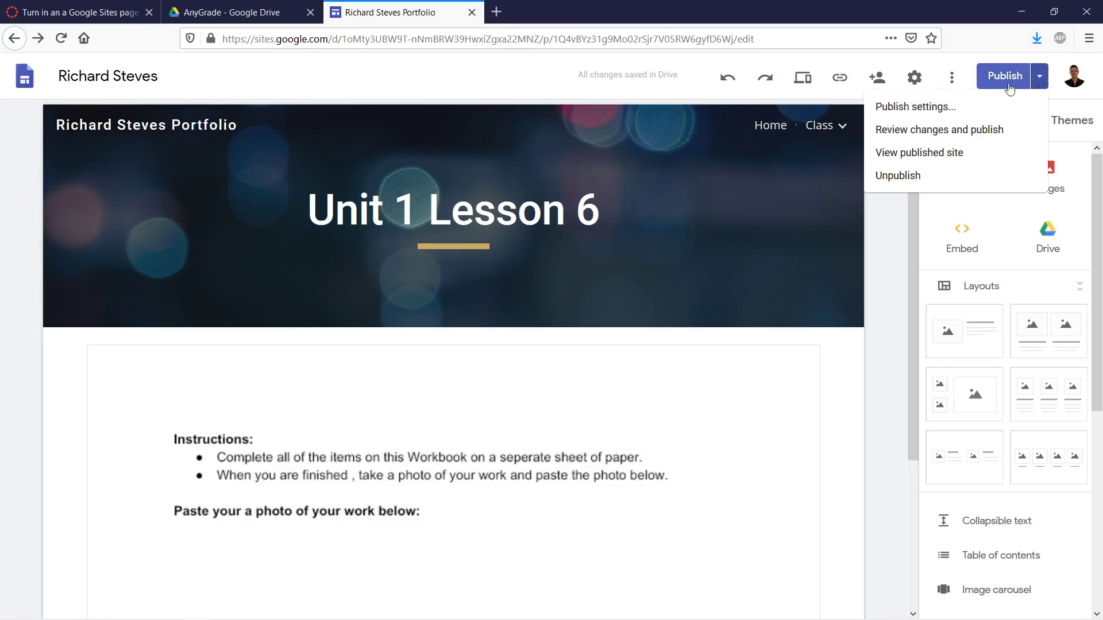
left_click(930, 152)
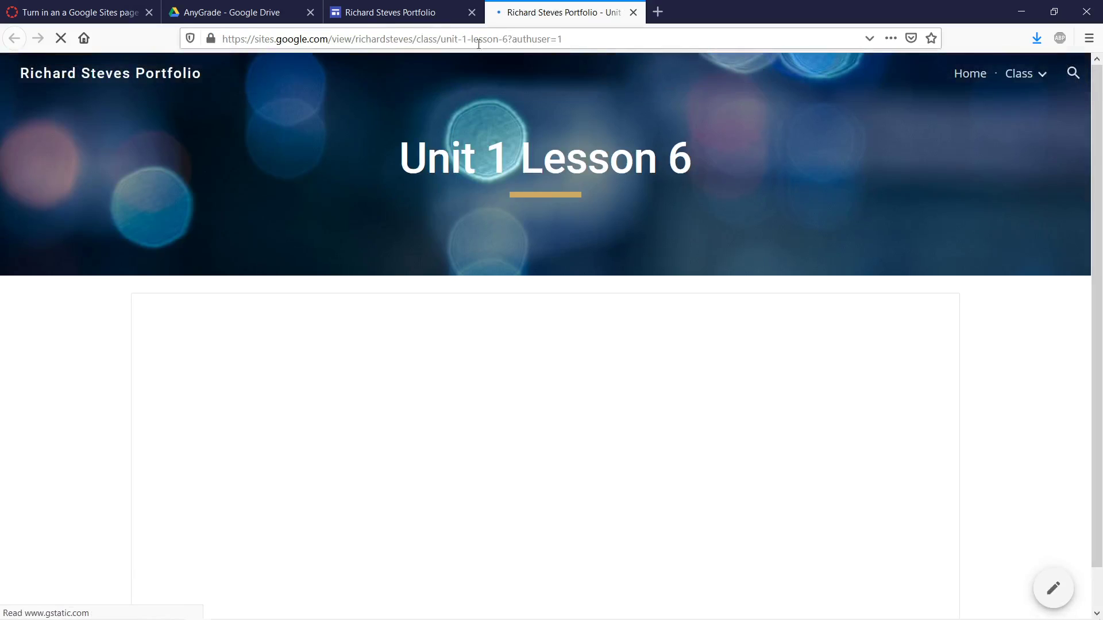
left_click(508, 40)
left_click_drag(563, 39, 508, 39)
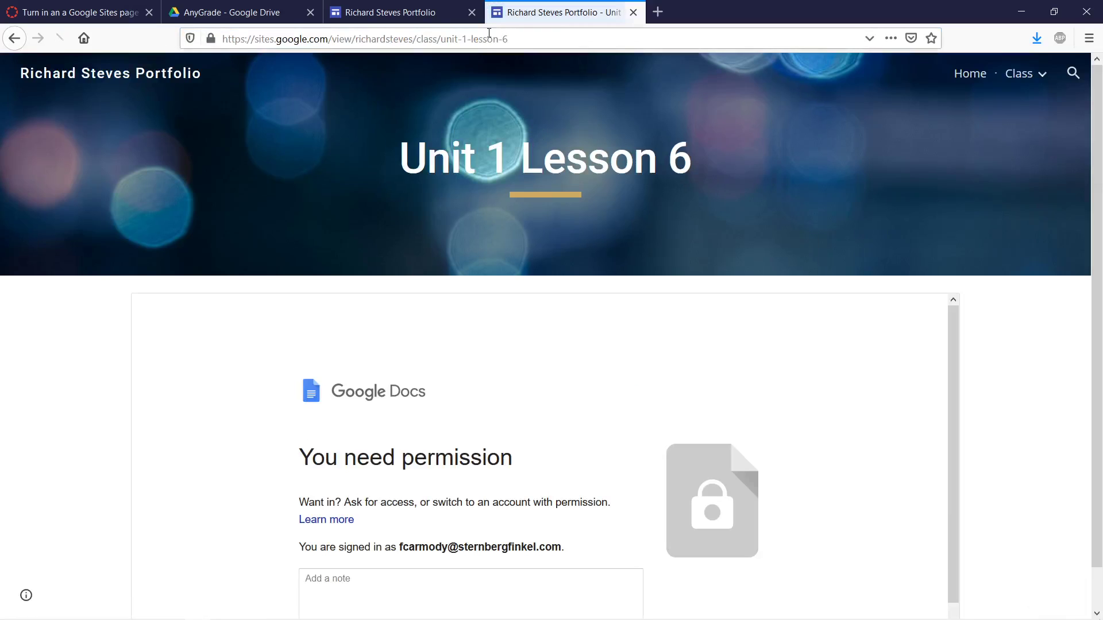
mouse_move(539, 448)
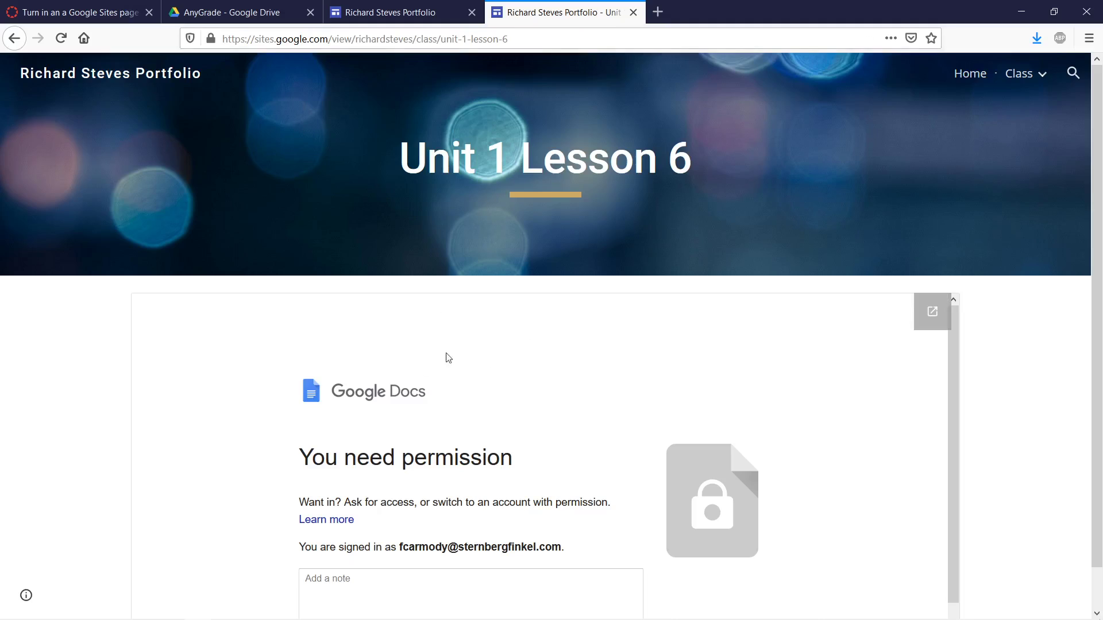
left_click(971, 75)
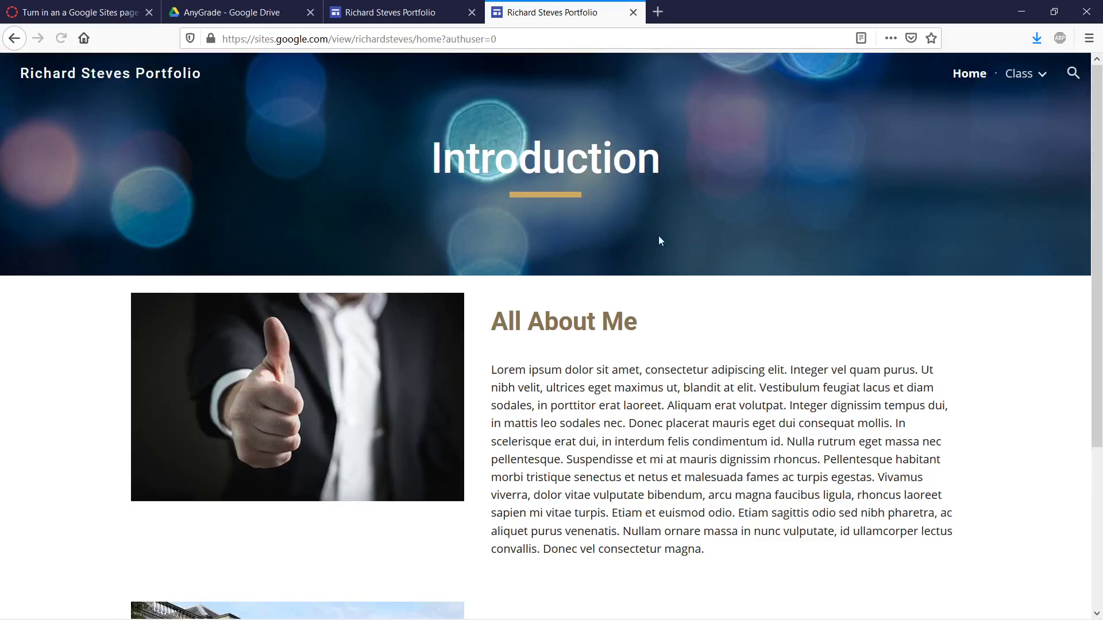
Go to the published Unit 1 Lesson 5 page and copy its full web address.
left_click(1009, 108)
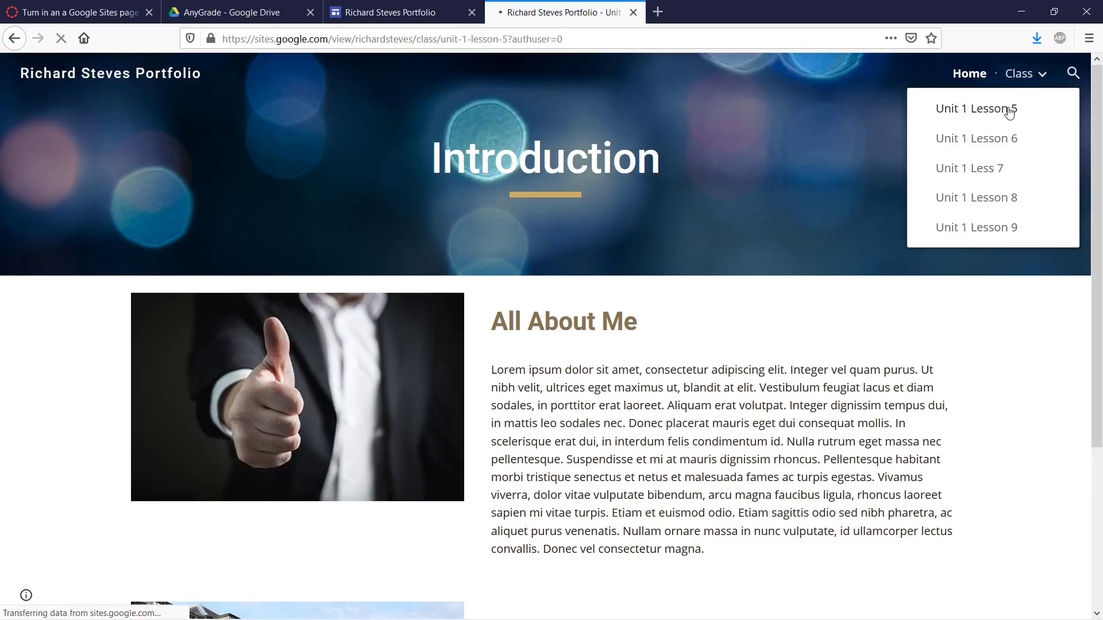
scroll(867, 334, "down", 4)
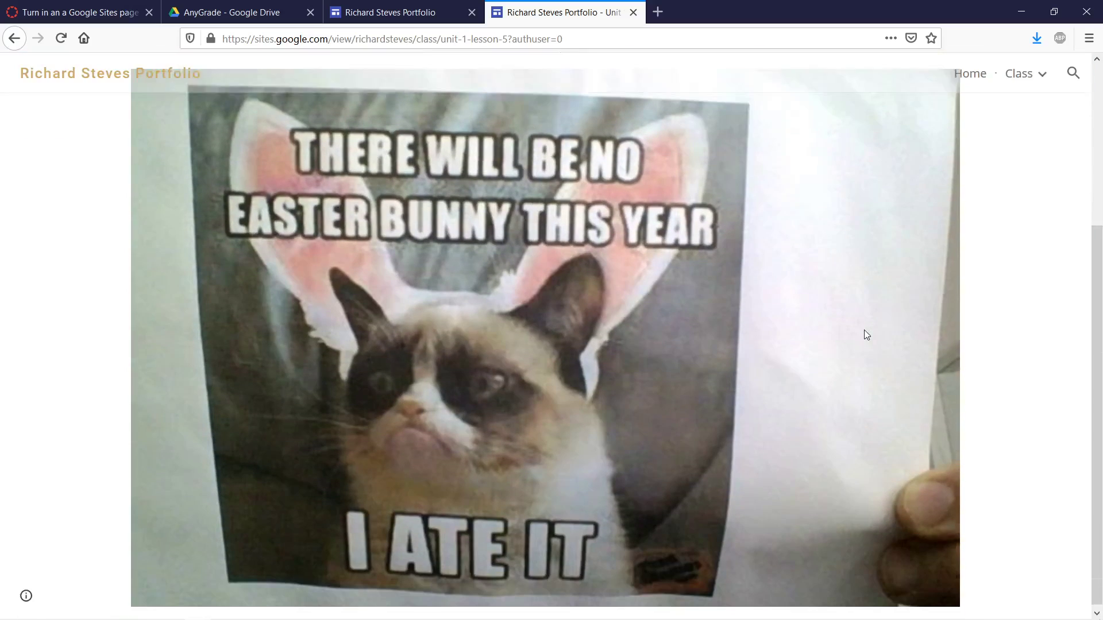
scroll(866, 335, "up", 4)
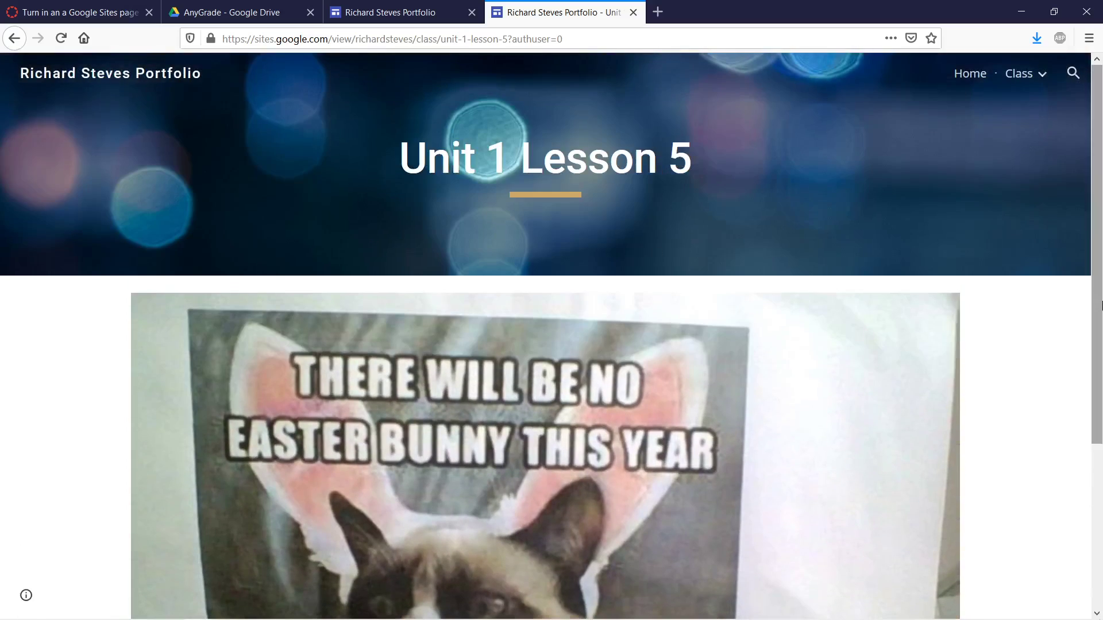
left_click_drag(605, 39, 221, 39)
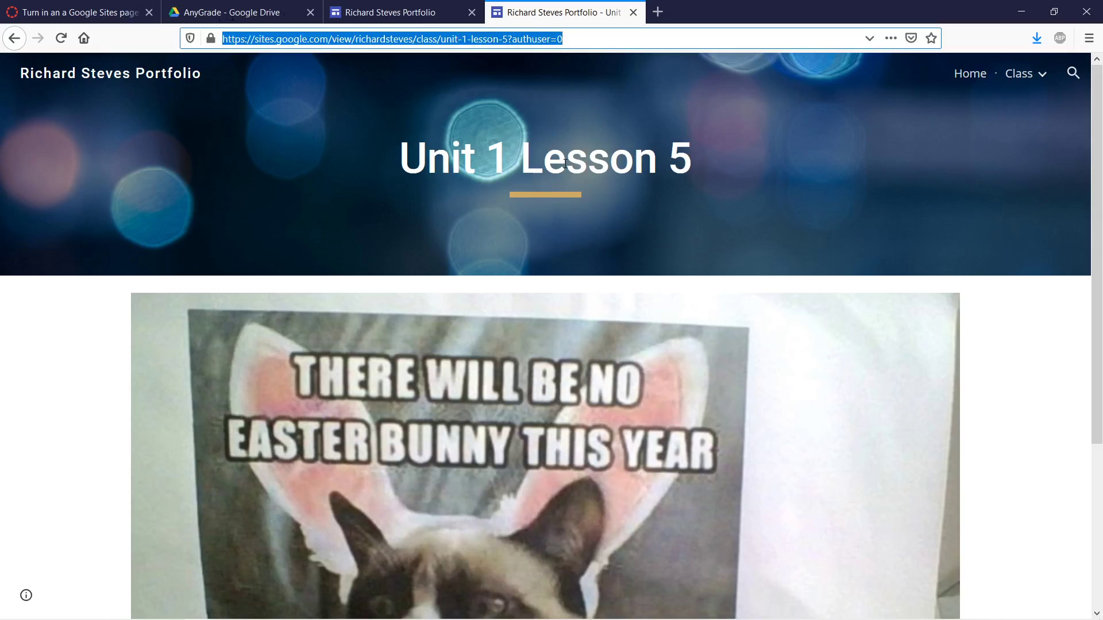
left_click(580, 39)
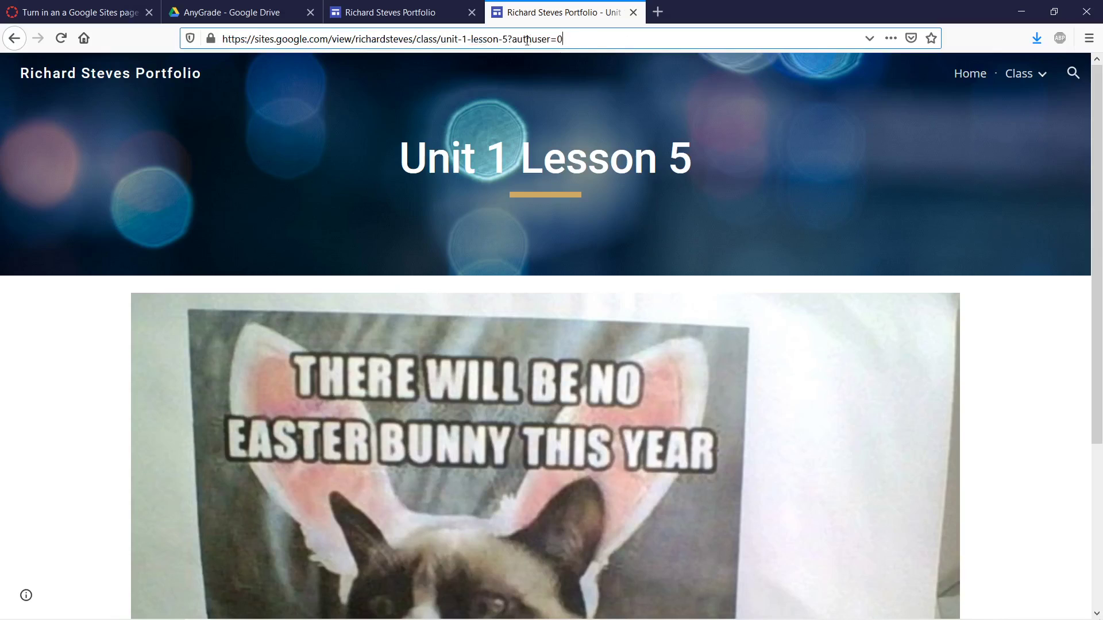
key("ctrl+a")
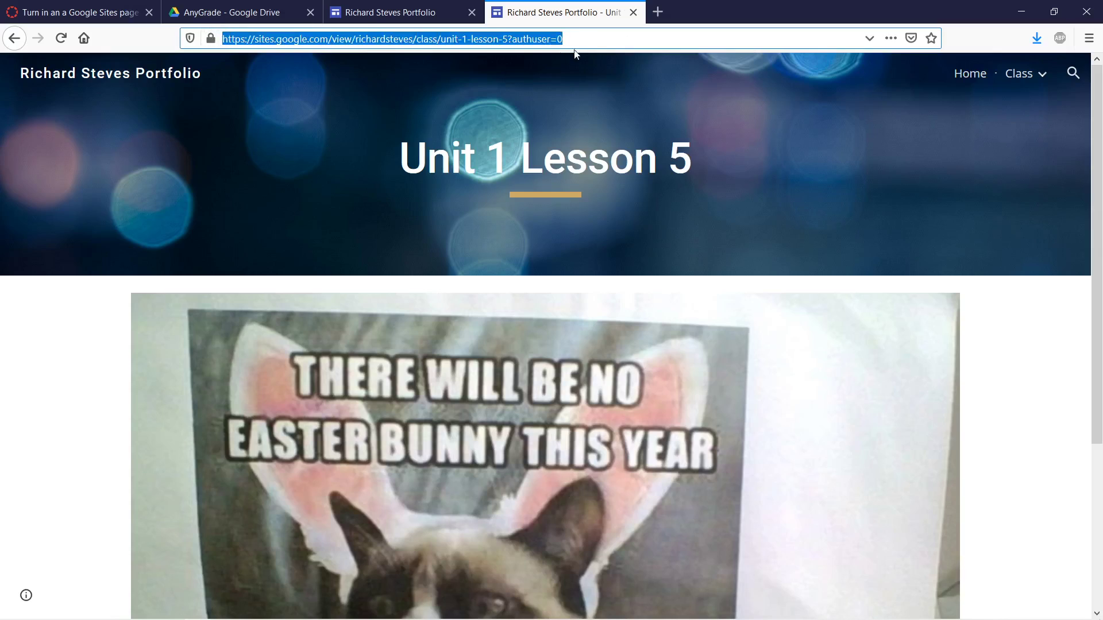
right_click(438, 39)
left_click(476, 79)
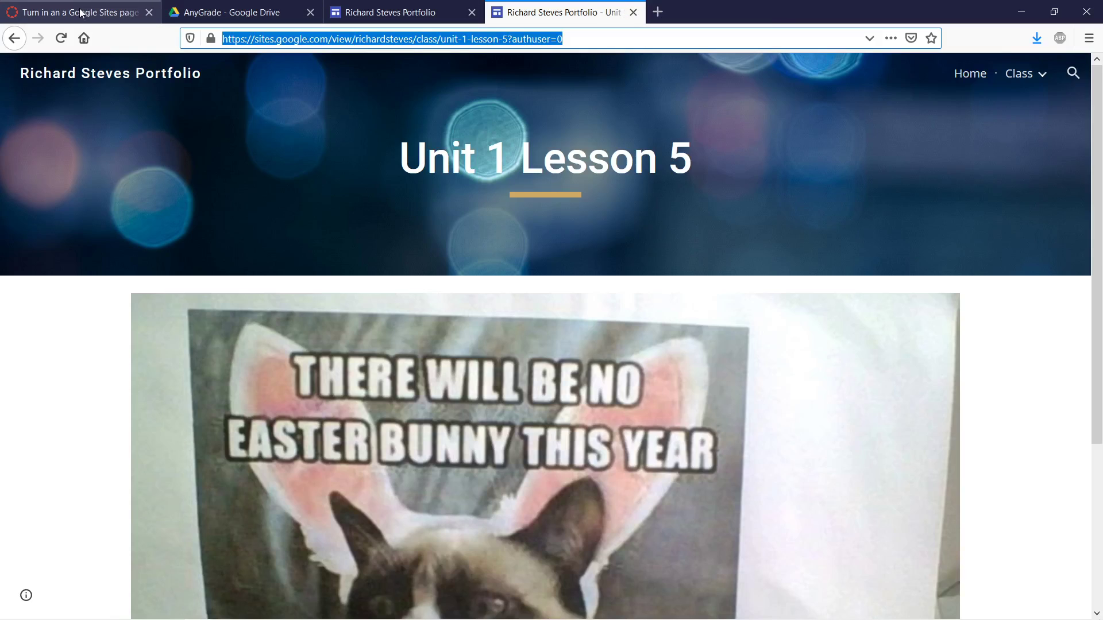
Paste the Lesson 5 page URL into Canvas's Website URL field and submit the assignment.
left_click(87, 14)
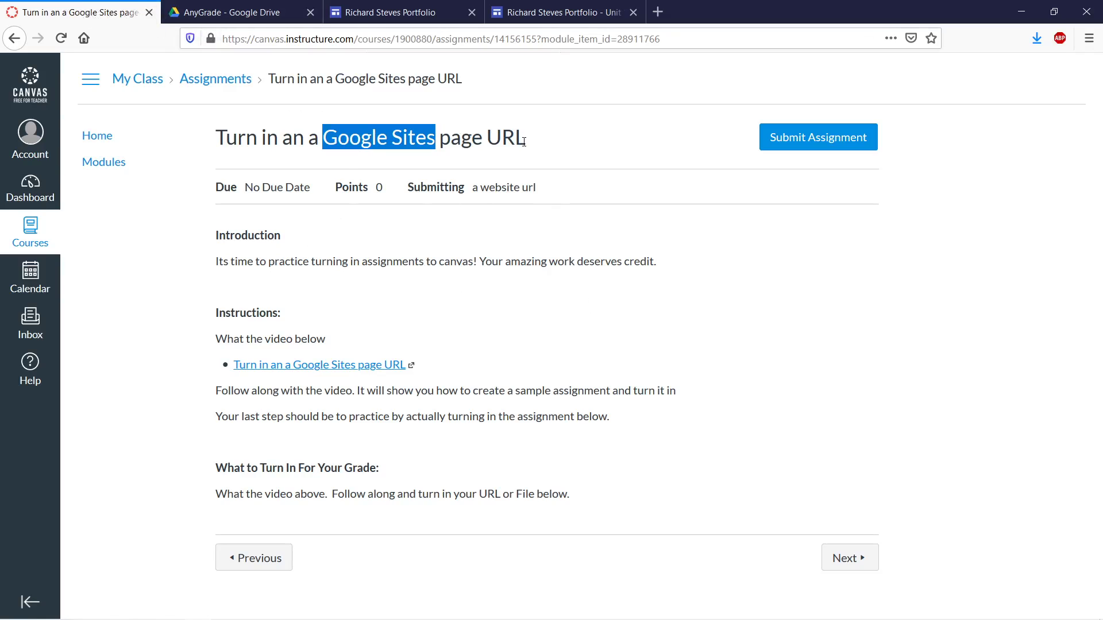
left_click(809, 138)
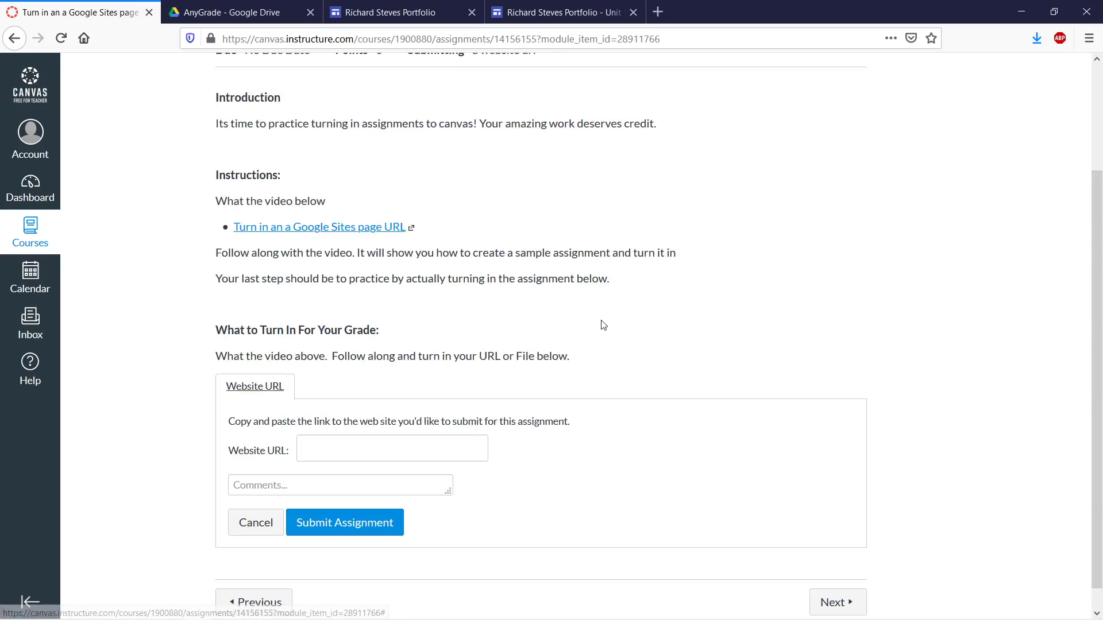
left_click(384, 452)
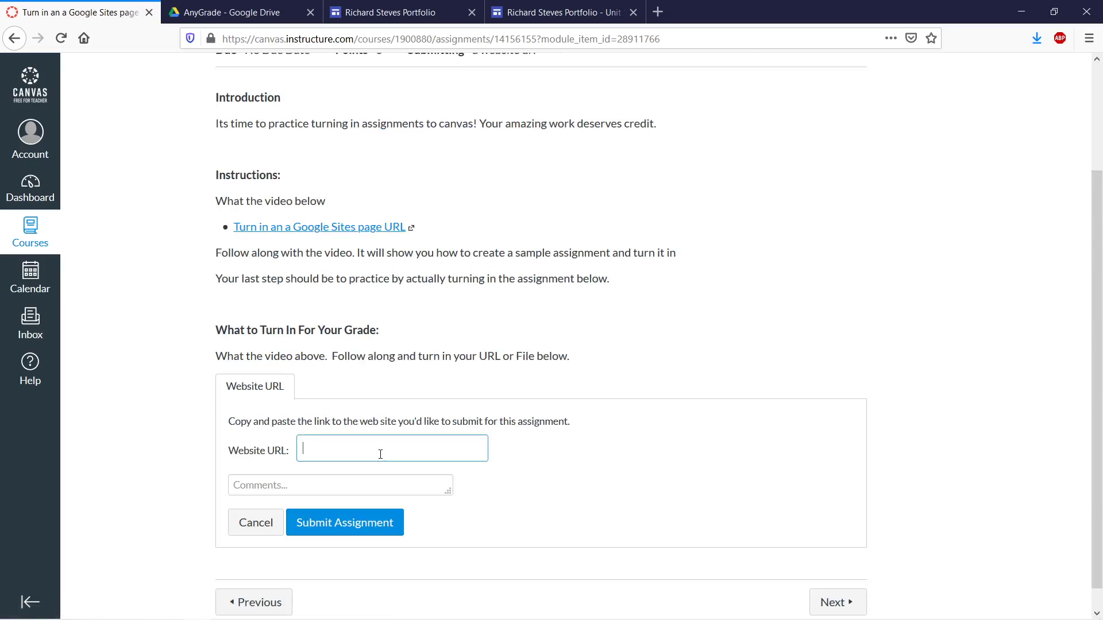
right_click(380, 454)
left_click(409, 505)
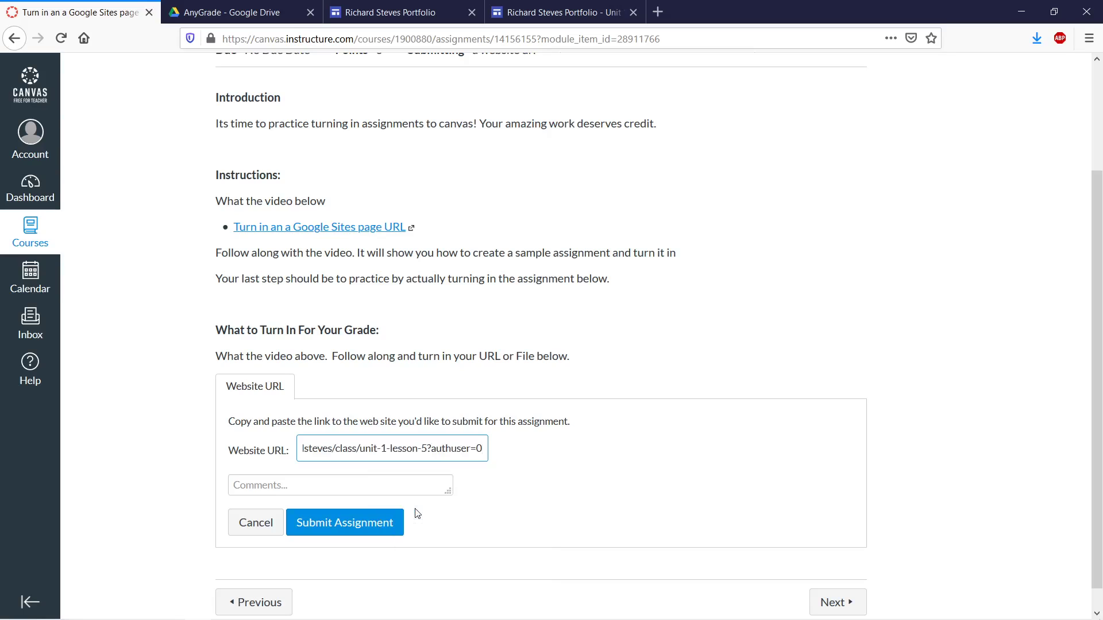
key("ctrl+a")
key("BackSpace")
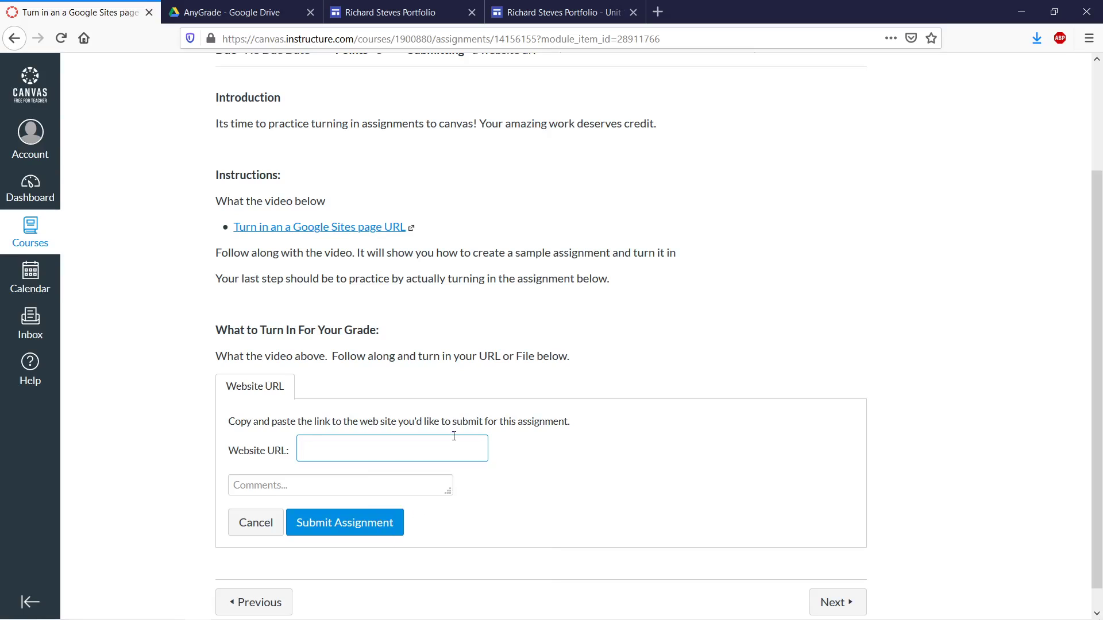
key("ctrl+v")
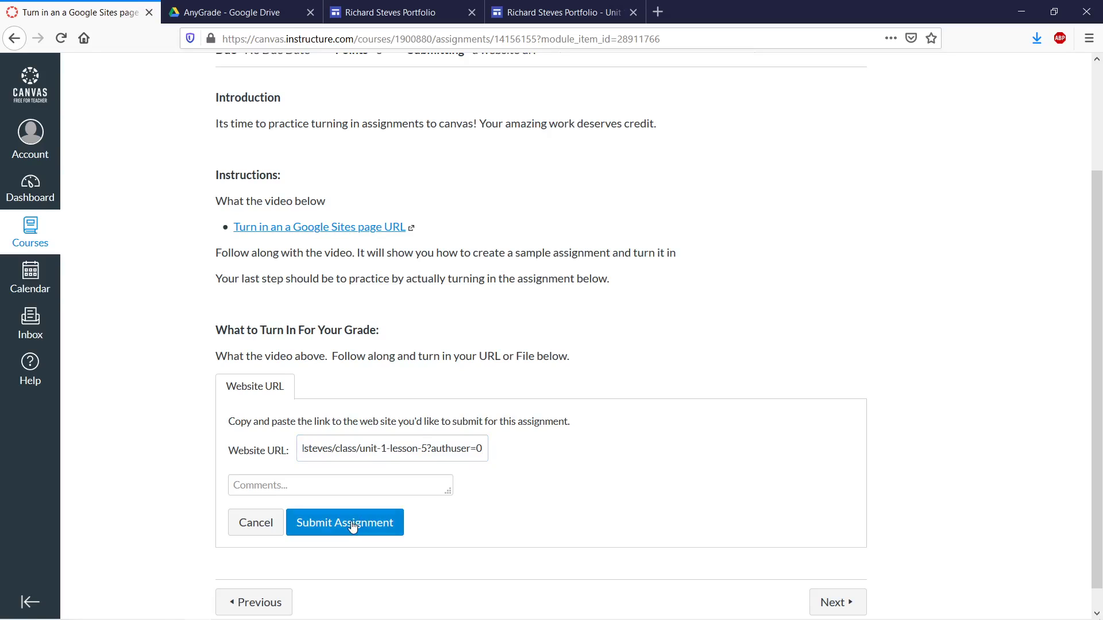
left_click(350, 522)
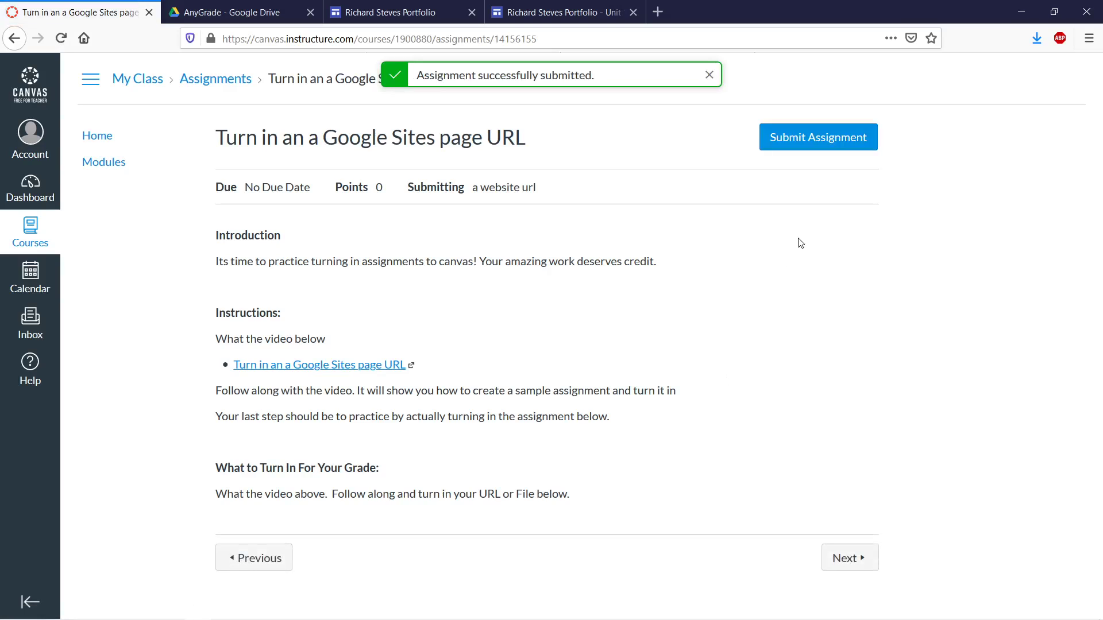
Reload the Canvas assignment page so it shows the Submitted status.
triple_click(595, 79)
left_click(607, 168)
left_click(62, 38)
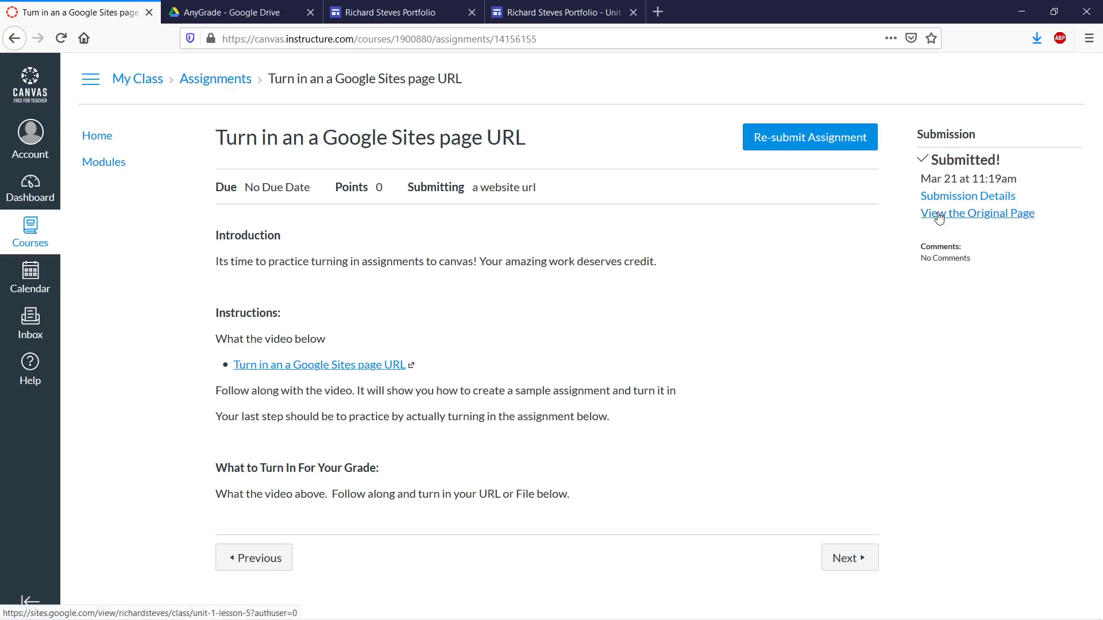
Review the Lesson 5 page snapshot in Submission Details, then return to the assignment.
left_click(951, 199)
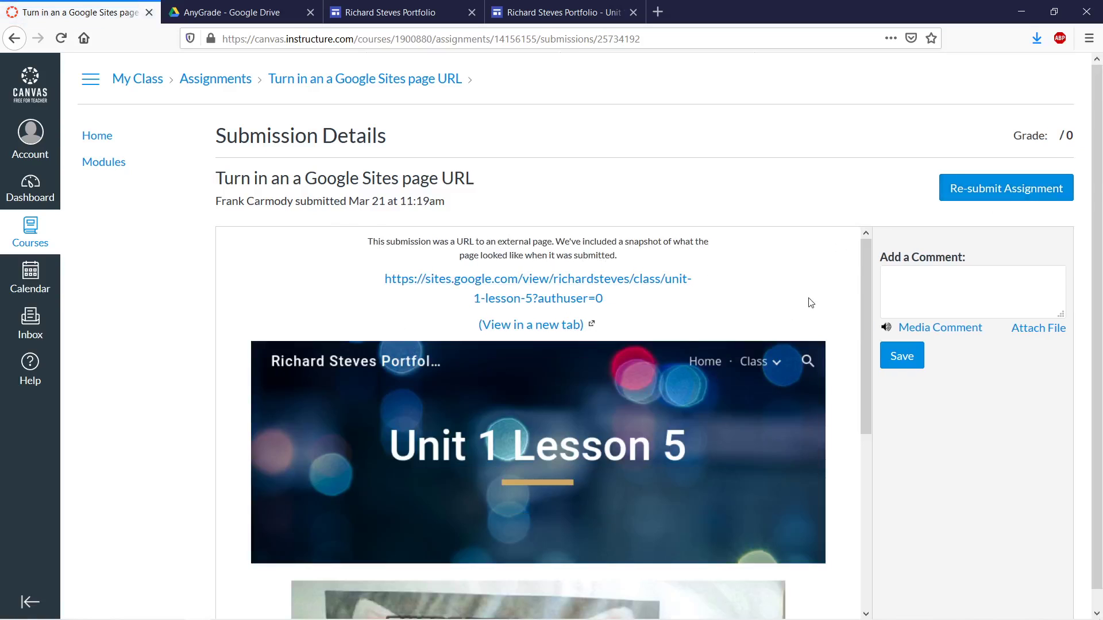
mouse_move(866, 258)
left_mouse_down()
mouse_move(850, 500)
mouse_move(887, 212)
left_mouse_up()
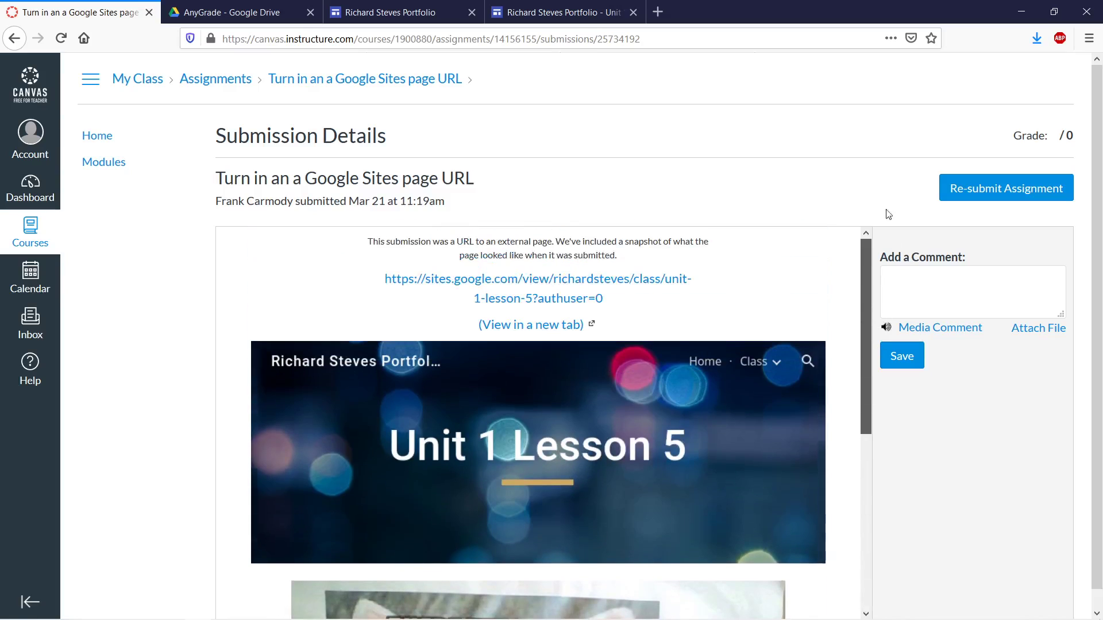
scroll(619, 381, "down", 4)
scroll(618, 380, "down", 3)
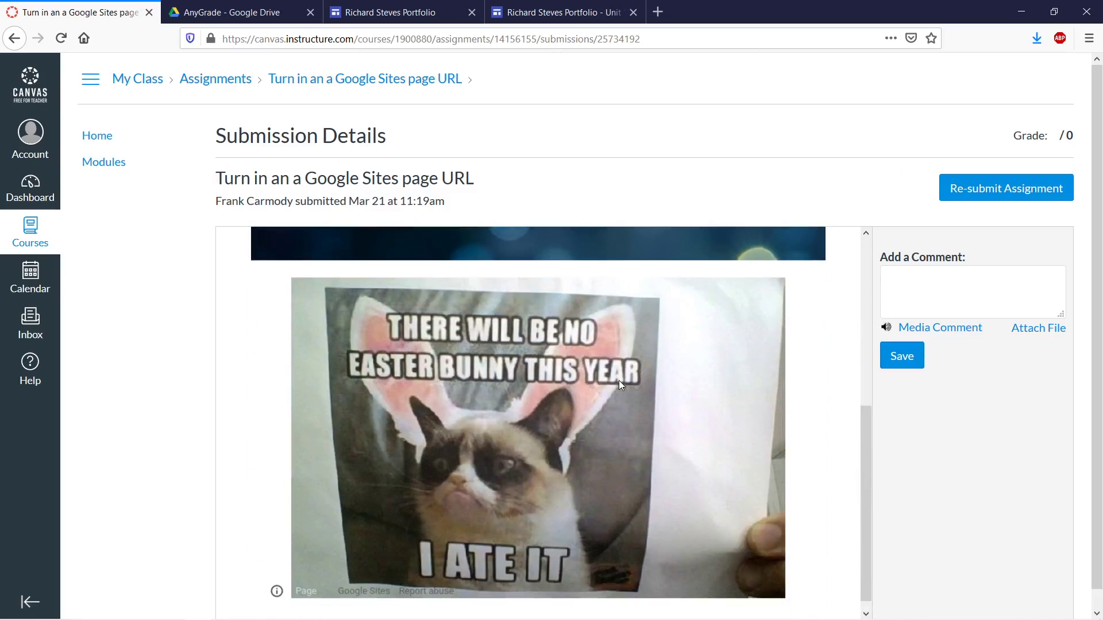
scroll(618, 380, "up", 7)
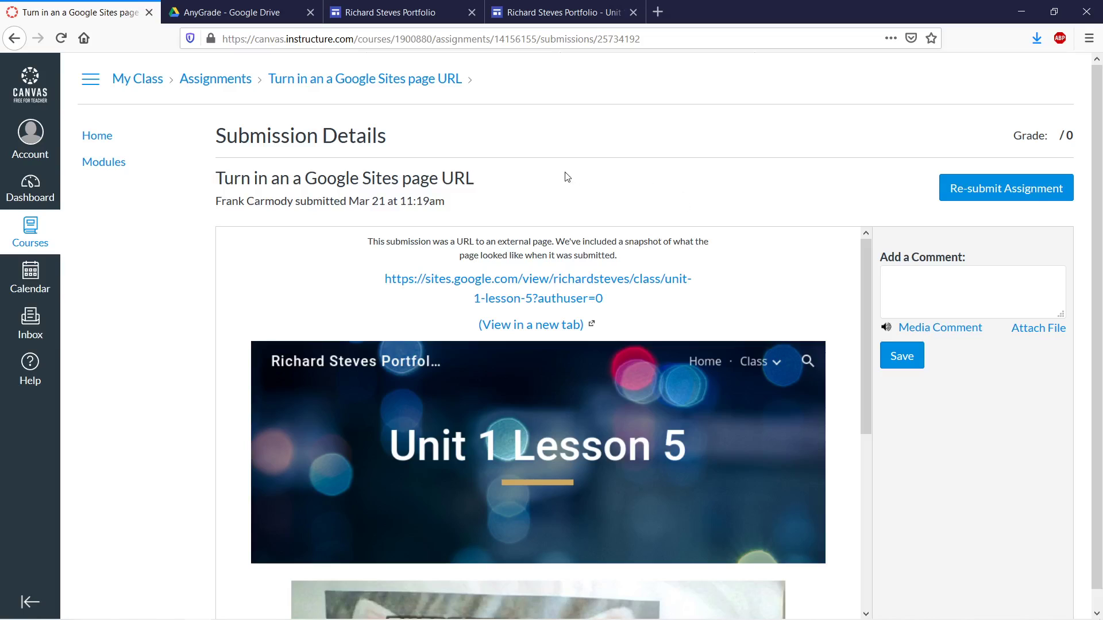
left_click(15, 38)
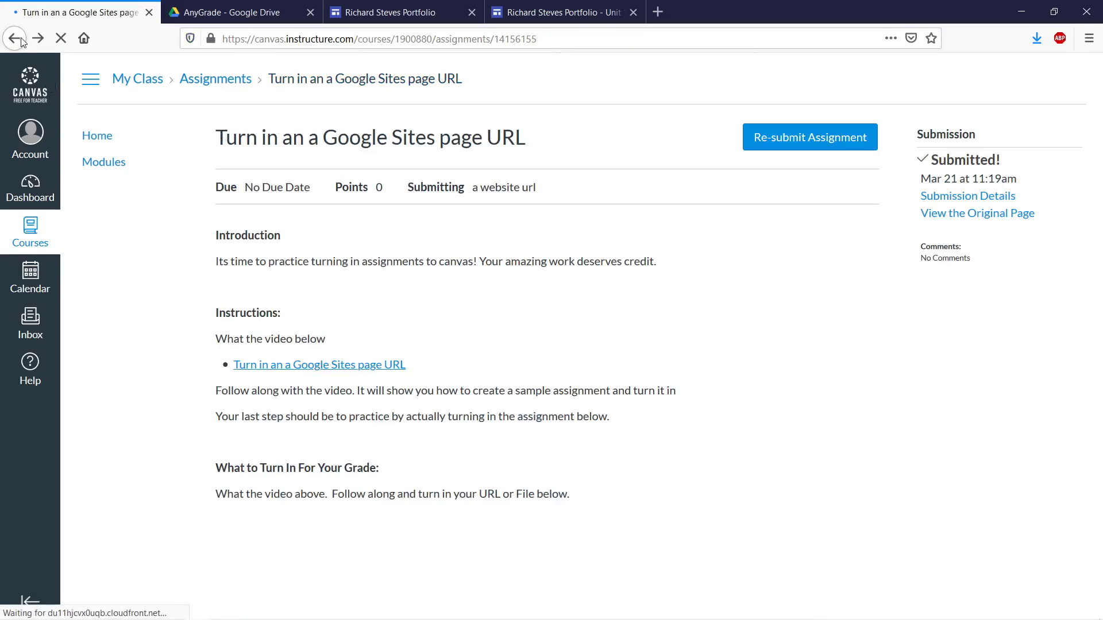